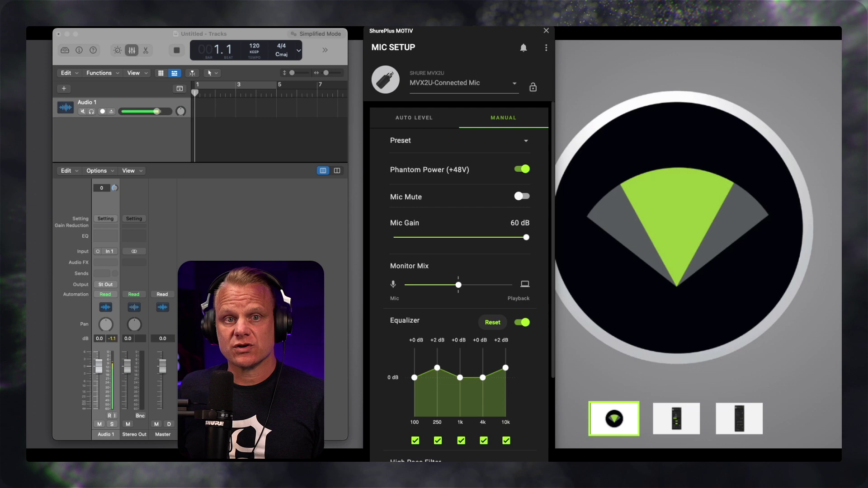
Step: Record-enable Logic's Audio 1 track for the MVX2U signal and nudge the MOTIV window aside
click(281, 213)
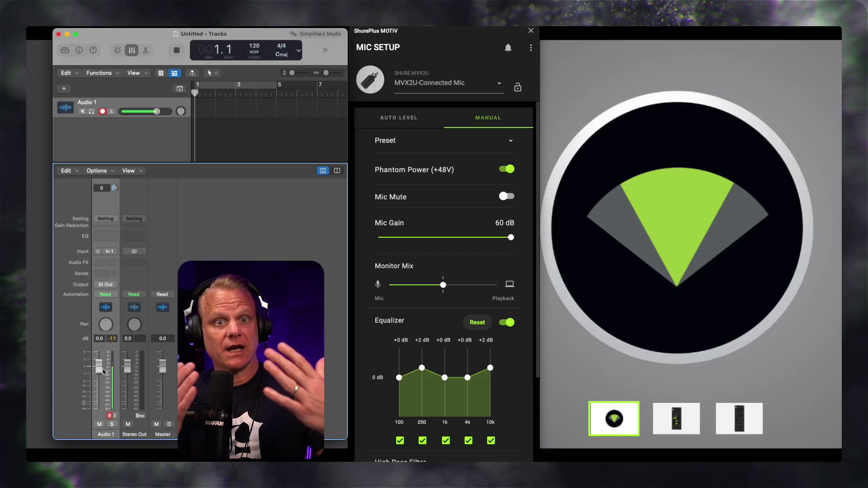
key(alt+super+r)
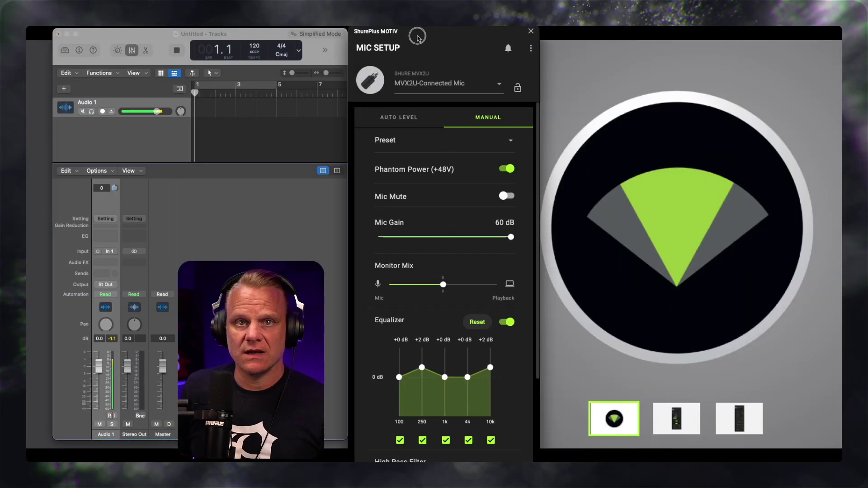
drag(417, 37, 420, 35)
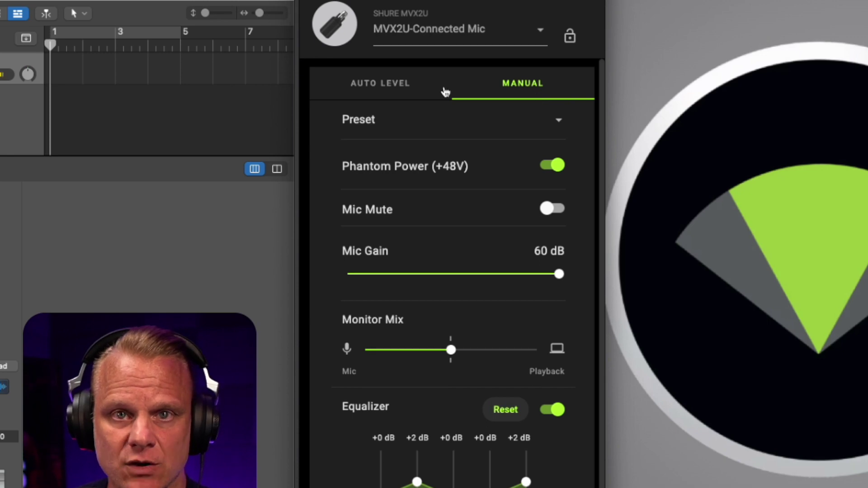
Step: Put the MVX2U in Auto Level mode (Near, Dark tone, Louder gain) and check the preset options
click(393, 87)
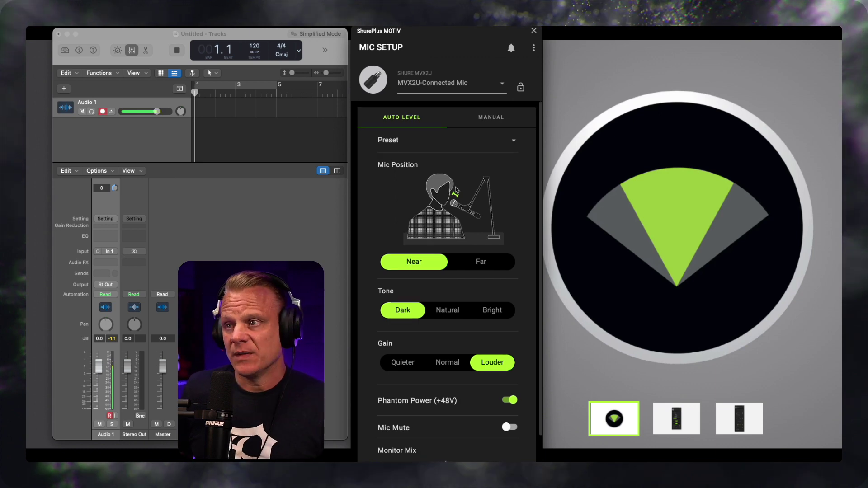
scroll(456, 191, down, 1)
scroll(456, 191, up, 1)
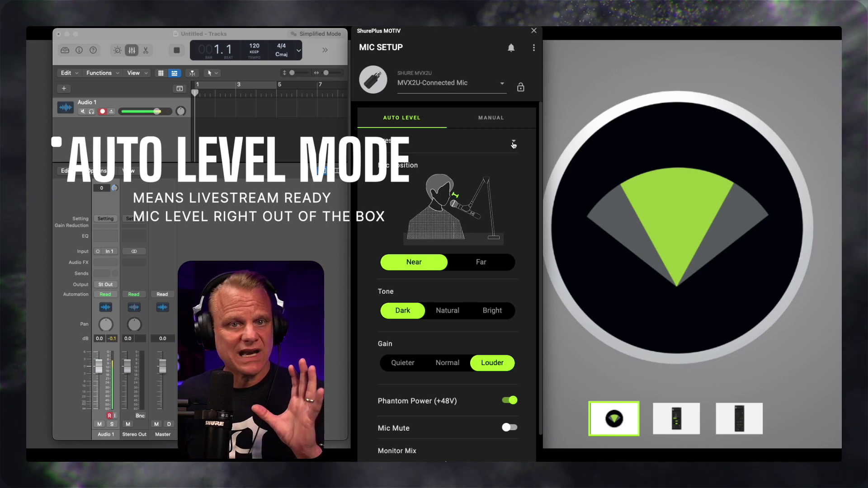
click(514, 143)
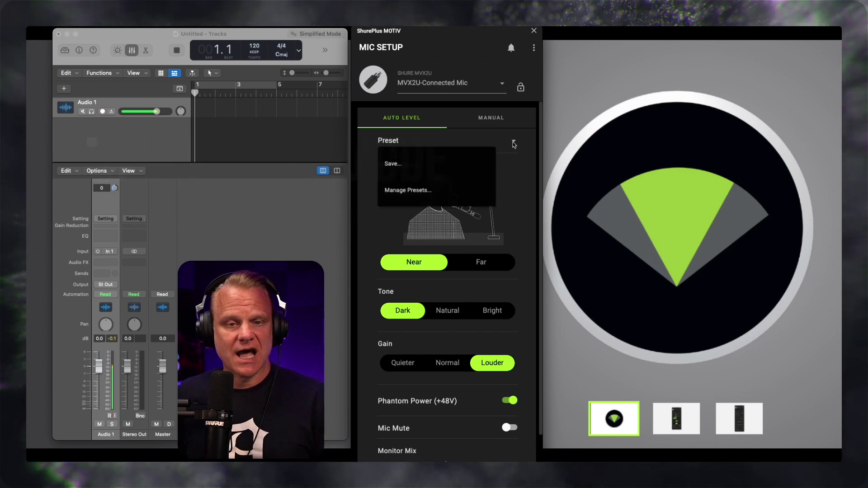
click(513, 144)
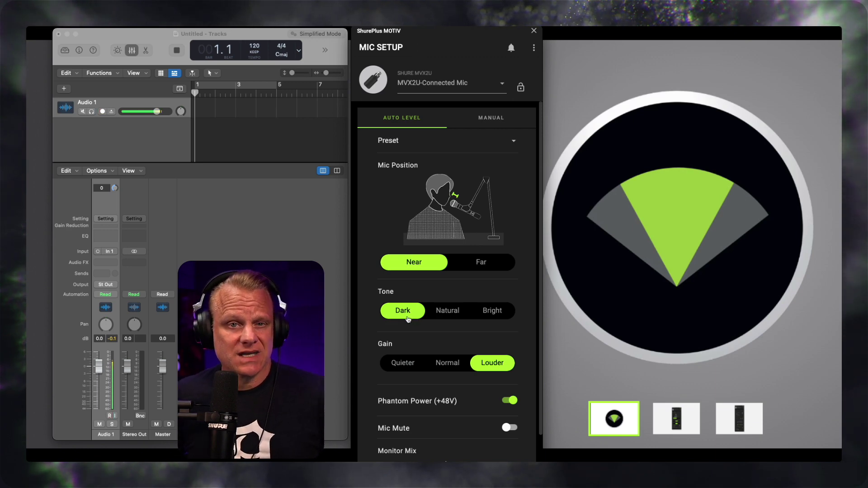
scroll(408, 318, down, 1)
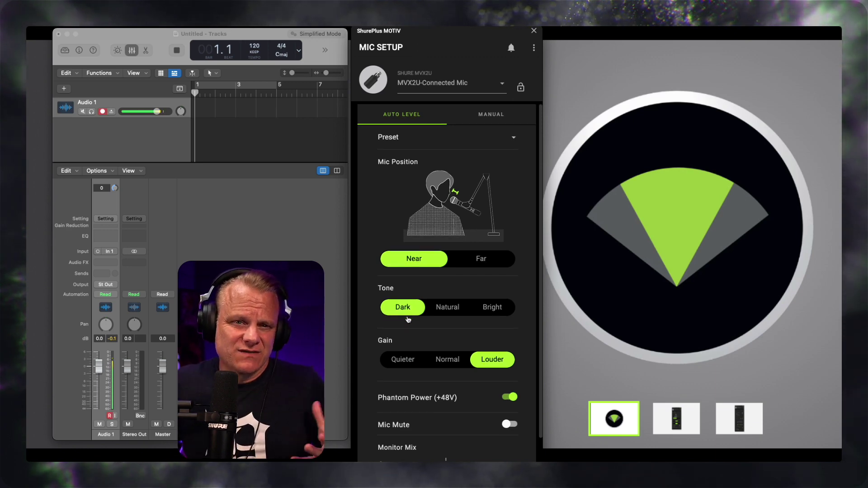
click(444, 311)
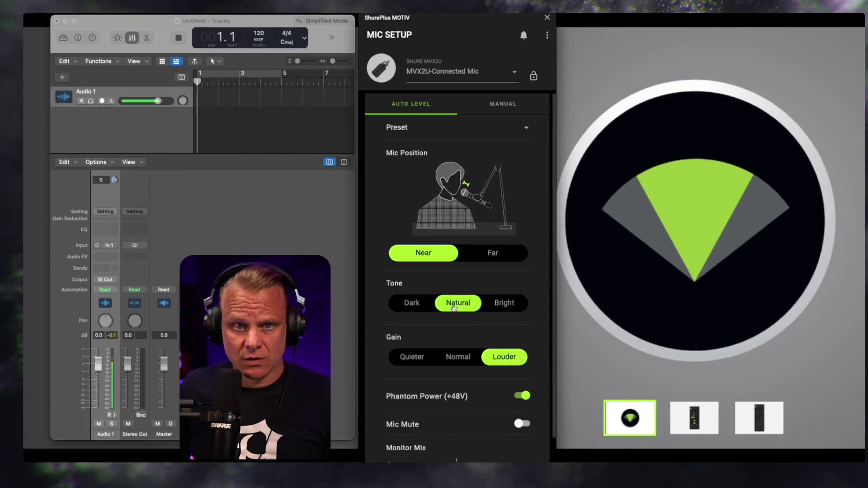
click(492, 310)
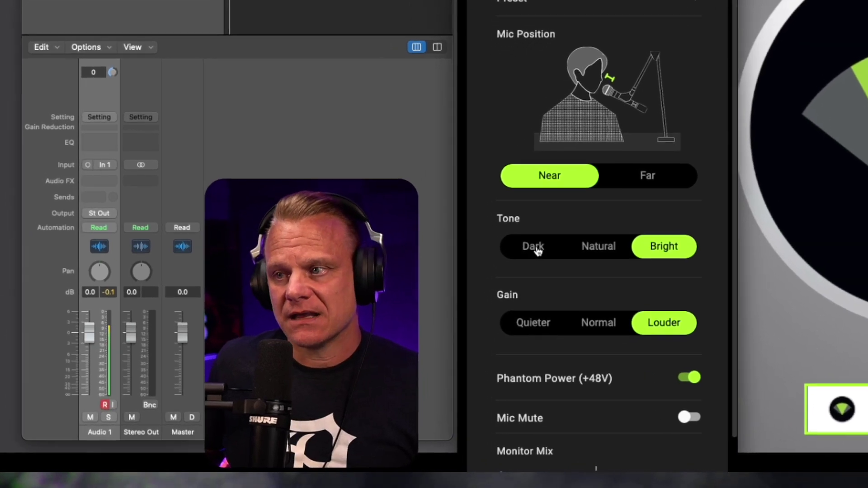
click(525, 257)
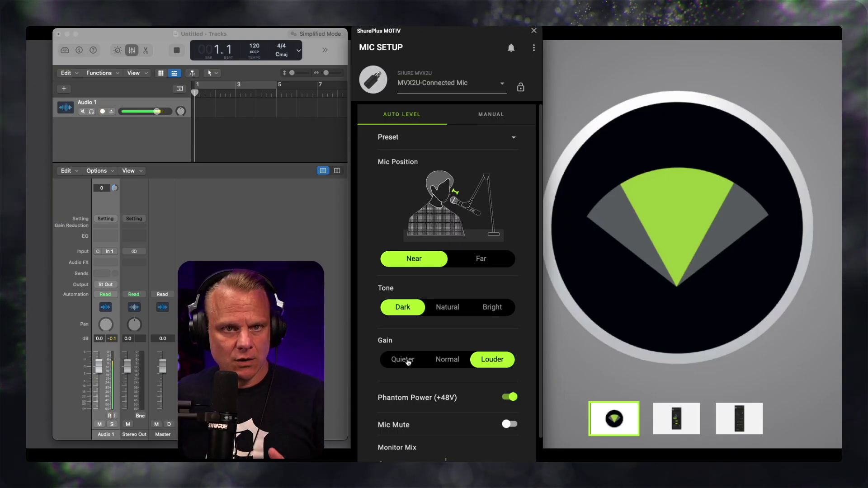
Step: Scroll down to the Mic Mute control and mute the microphone
scroll(407, 362, down, 2)
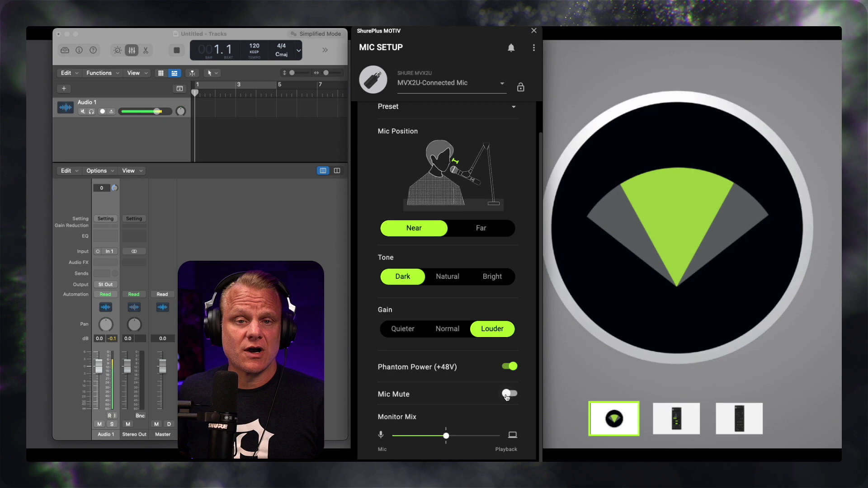
click(508, 394)
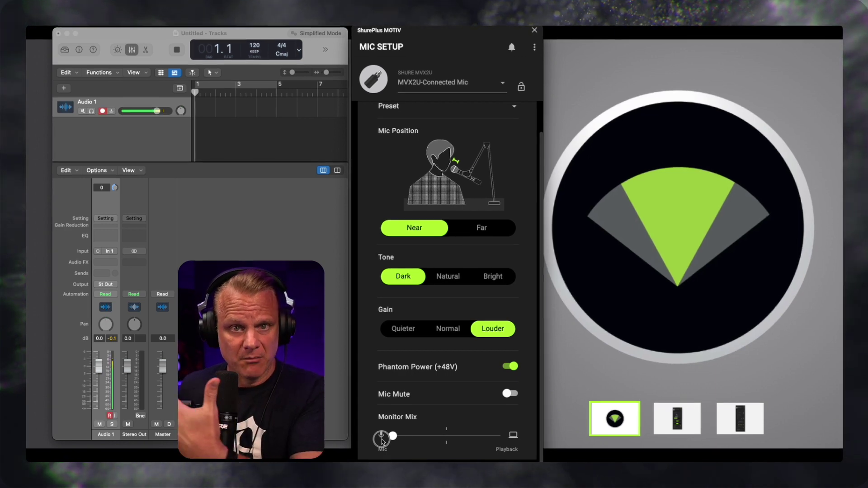
Step: Swing the Monitor Mix toward Playback, then back to the centre
drag(393, 435, 506, 441)
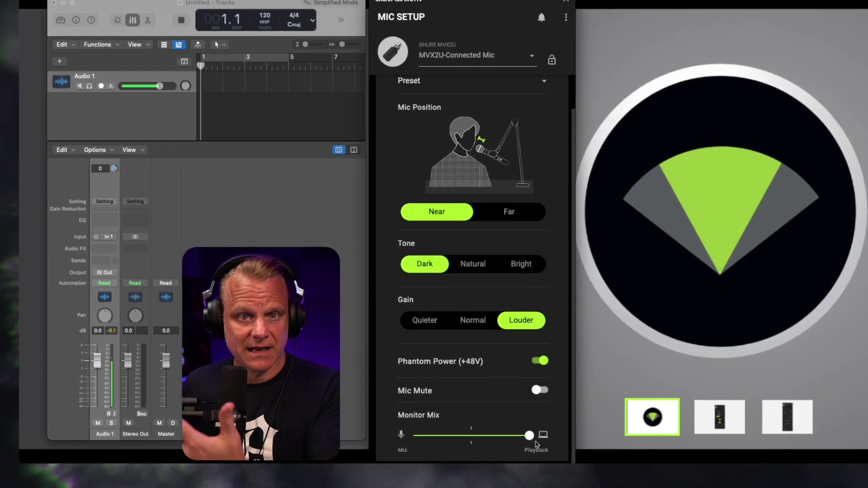
drag(523, 436, 491, 438)
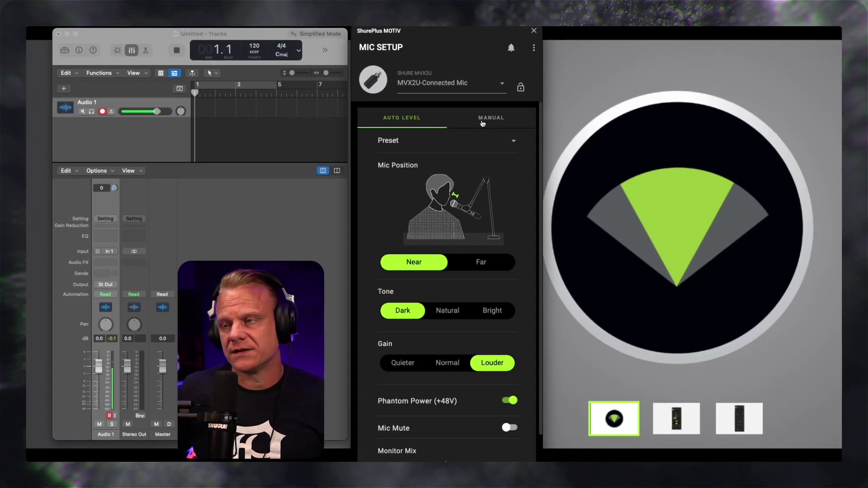
Step: Switch the MVX2U from Auto Level back to Manual mode
click(483, 122)
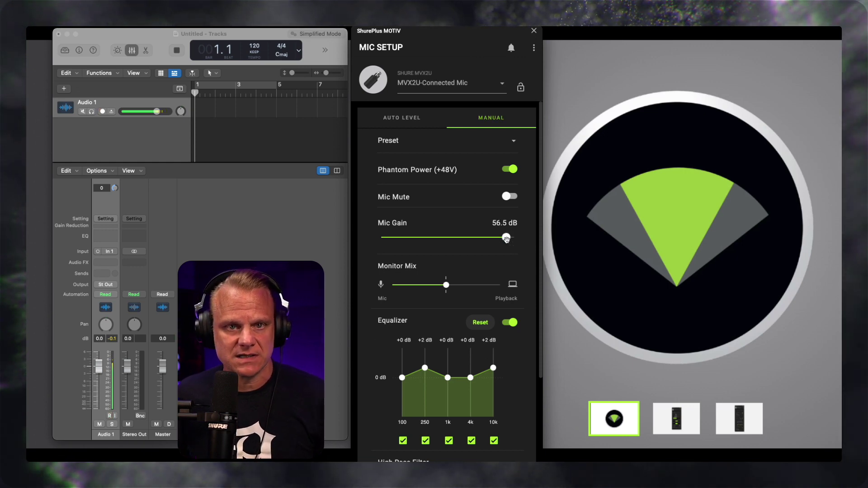
Step: Flatten the 100 Hz and 4k EQ bands to 0 dB, keeping 250 Hz and 10k at +2 dB
scroll(462, 309, down, 5)
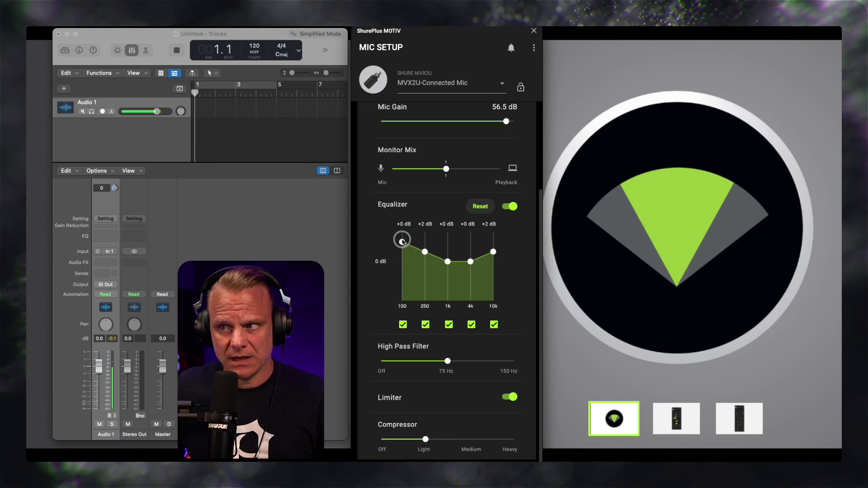
drag(403, 244, 403, 263)
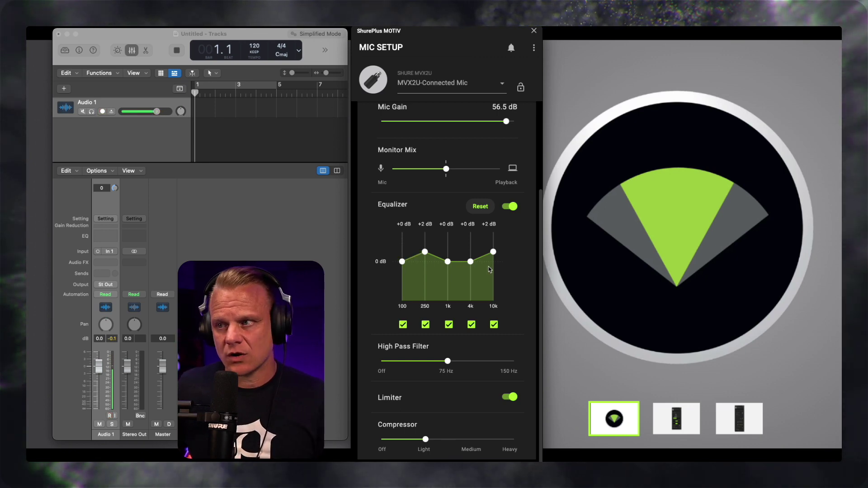
drag(471, 262, 470, 254)
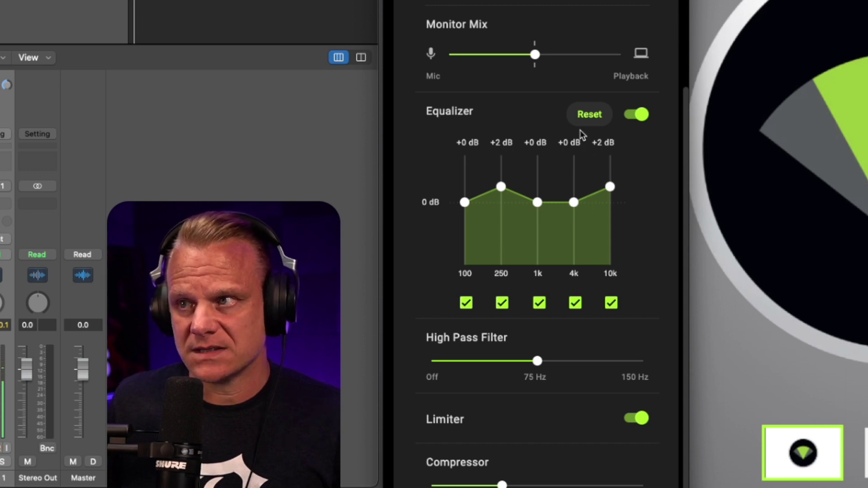
scroll(581, 132, up, 5)
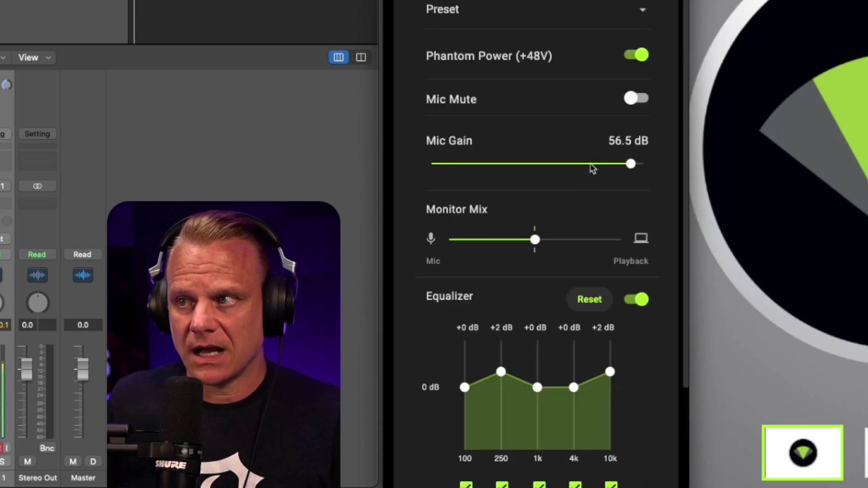
Step: Save a new preset named 'SM7b With MVx2U' from the Preset menu
click(643, 15)
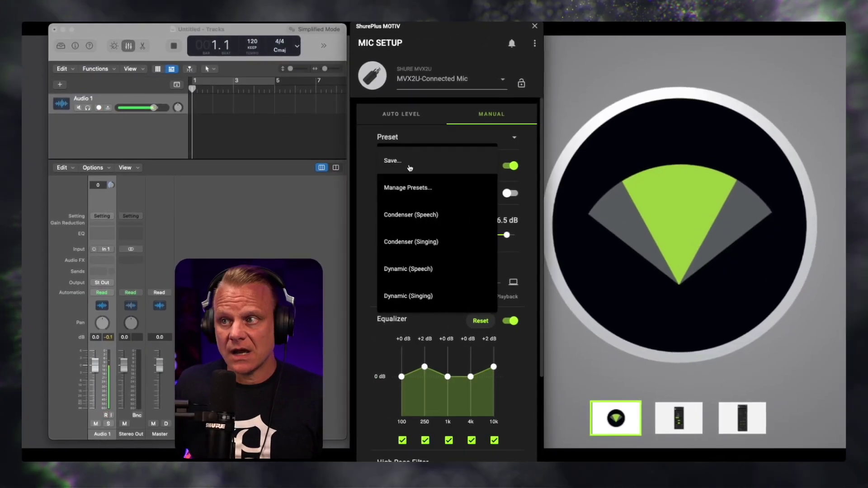
click(398, 163)
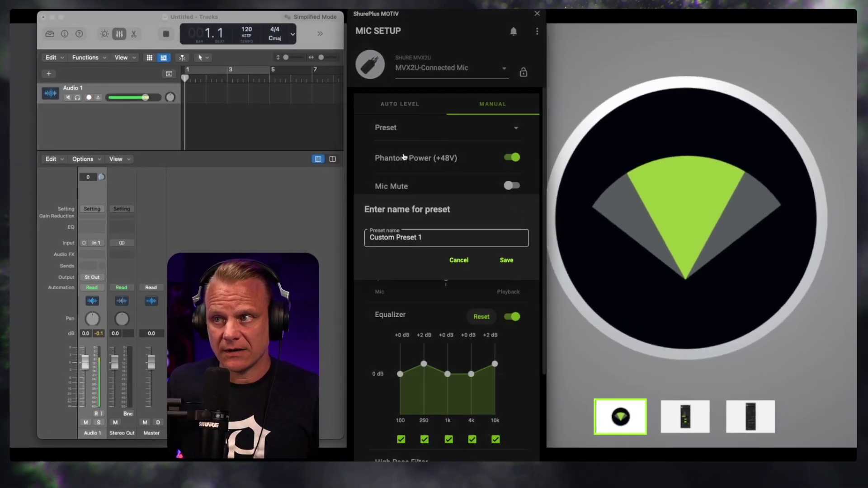
click(425, 241)
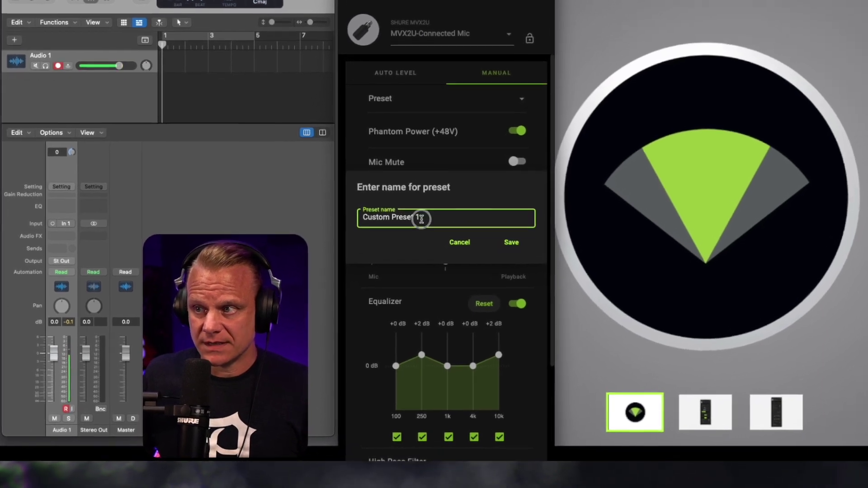
key(super+a)
text(SM7)
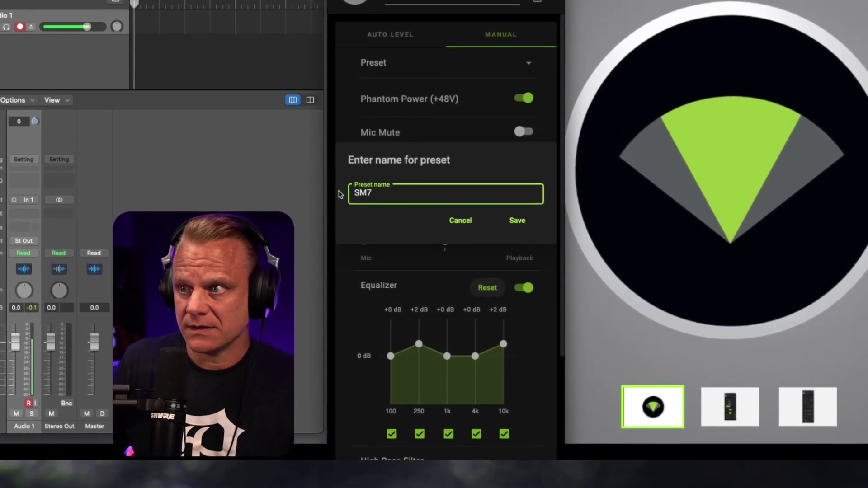
text(b)
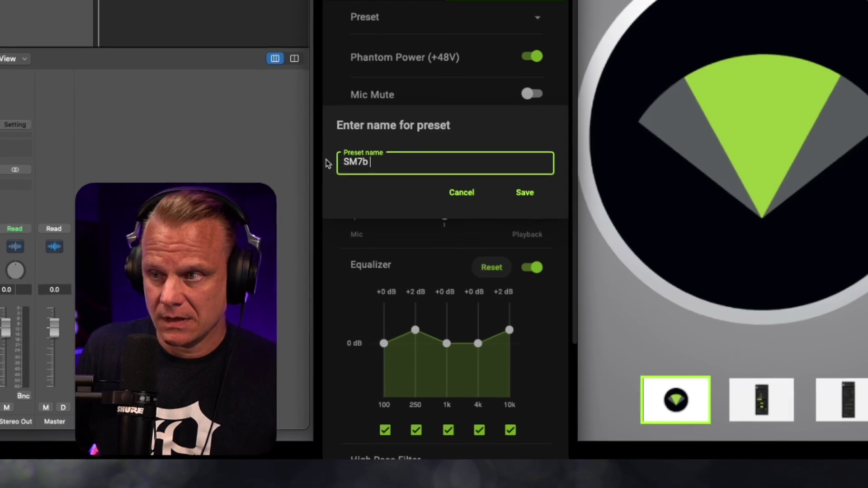
text( With MVx)
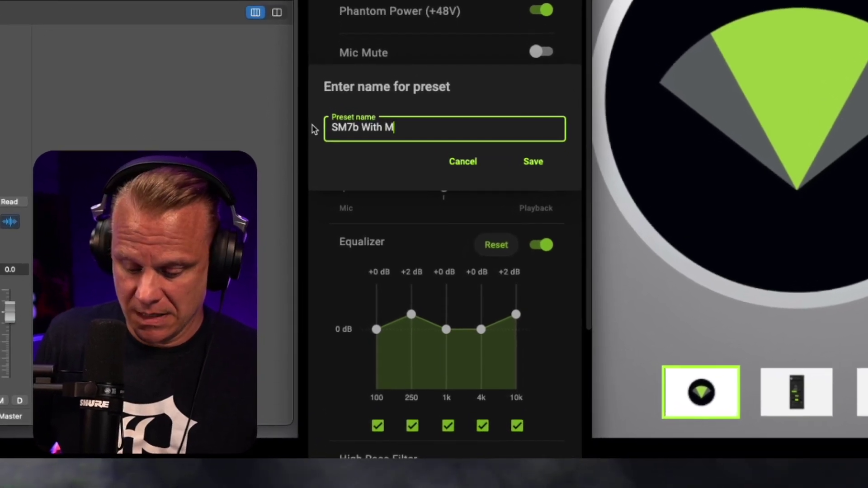
text(2U)
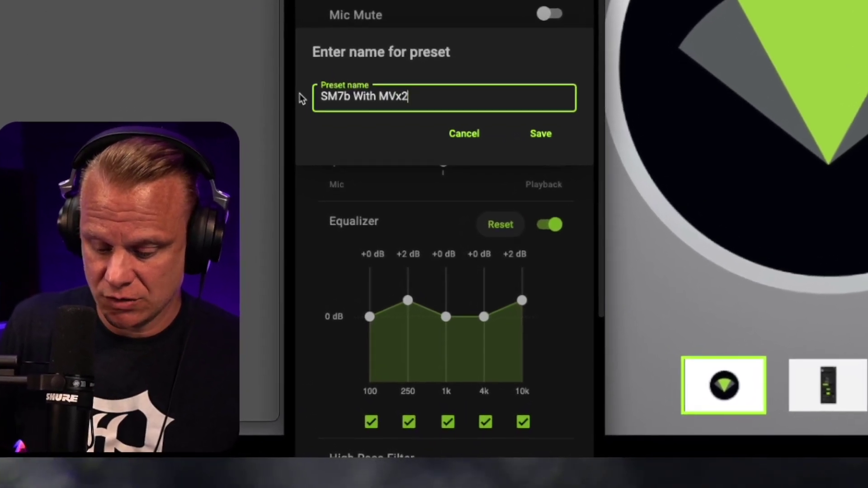
click(535, 127)
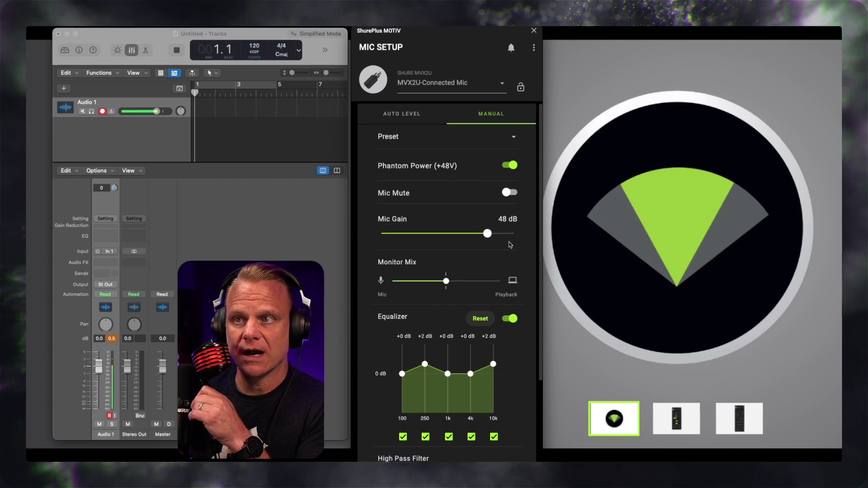
click(431, 209)
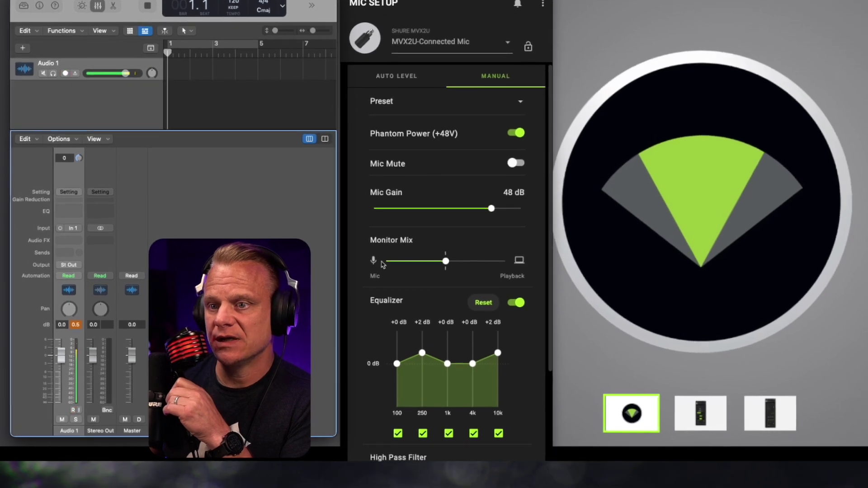
drag(493, 198, 481, 198)
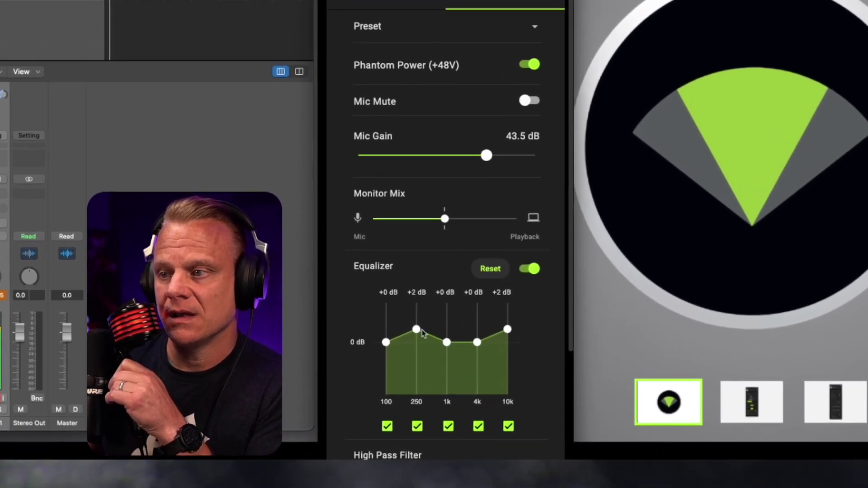
drag(418, 337, 420, 348)
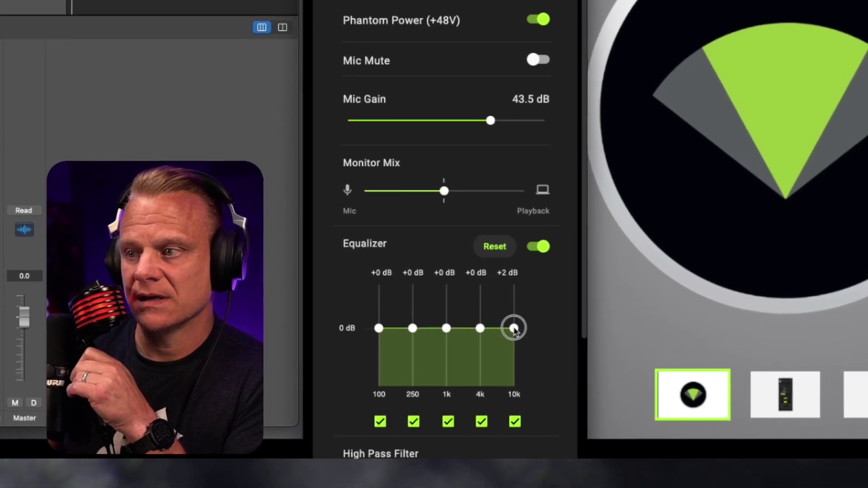
mouse_move(510, 321)
mouse_down()
mouse_move(511, 335)
mouse_move(517, 307)
mouse_up()
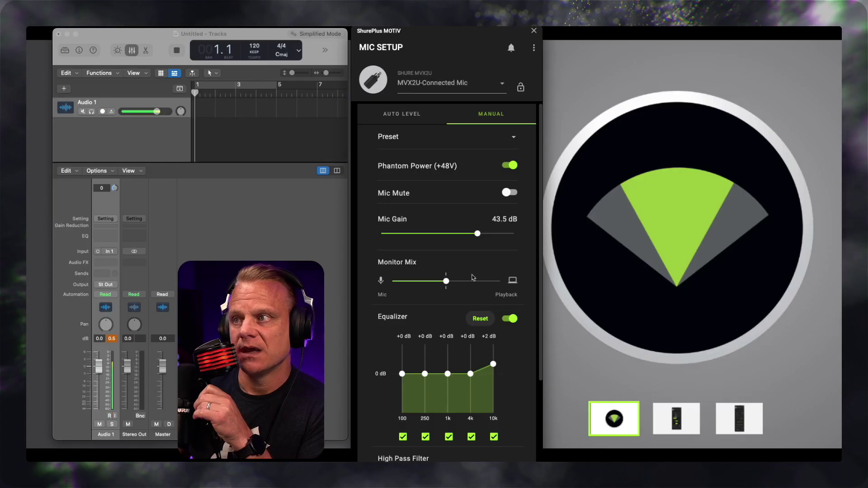
Step: Store the second mic's settings as a new preset called 'Fin Mvx2u'
click(516, 137)
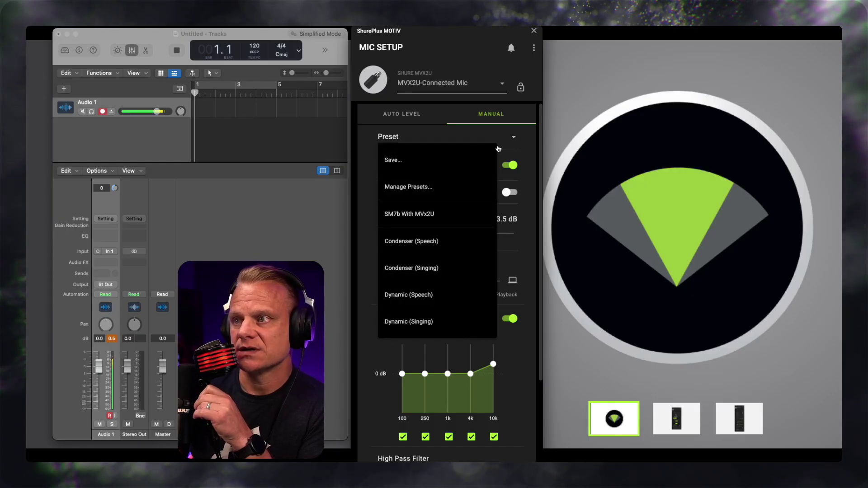
click(426, 159)
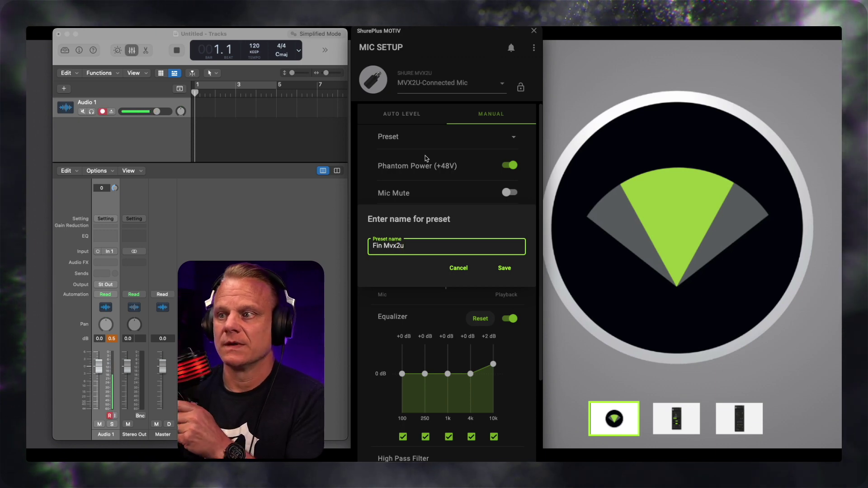
click(506, 271)
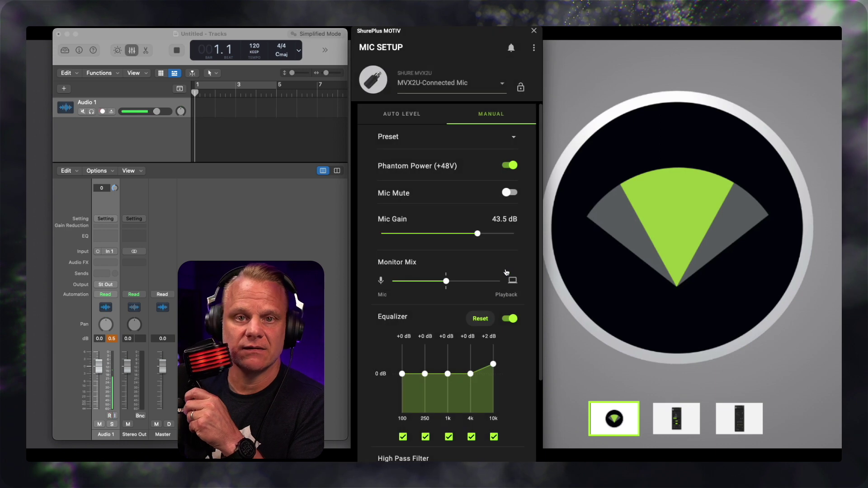